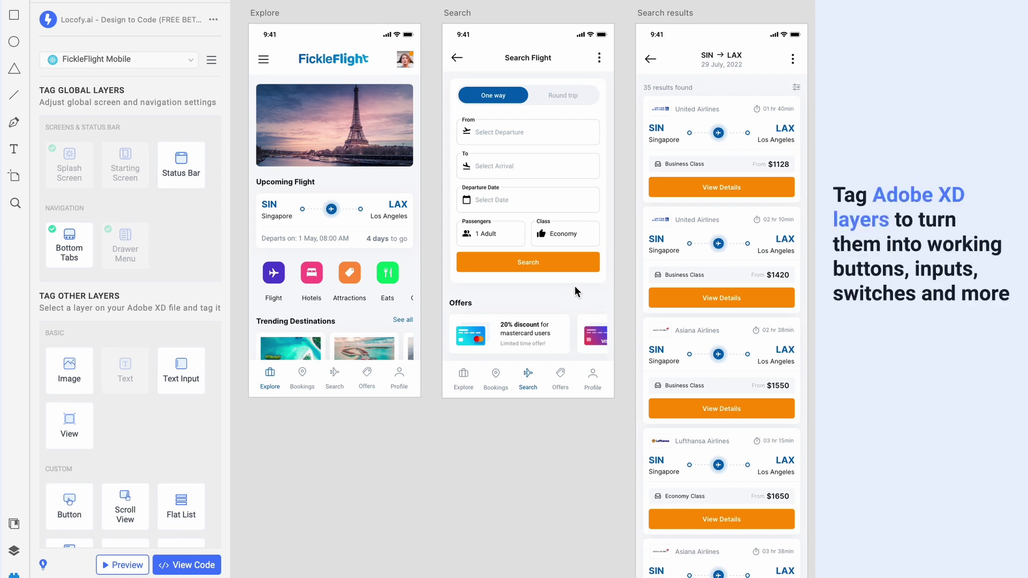
Tag the orange Search layer inside the Search artboard's form as a Button.
{"action": "left_click", "coordinate": [560, 263]}
{"action": "double_click", "coordinate": [560, 263]}
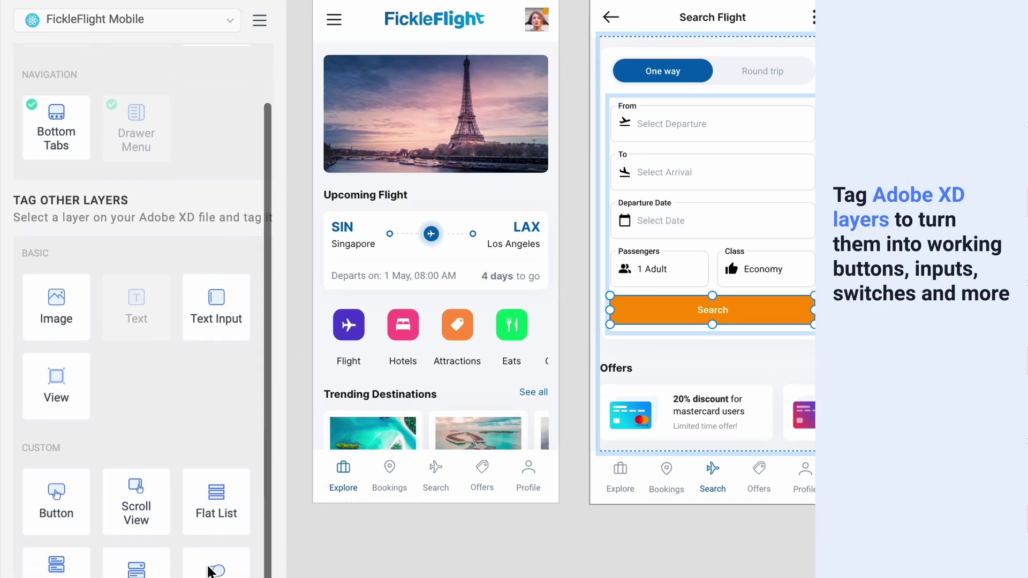
{"action": "left_click", "coordinate": [74, 476]}
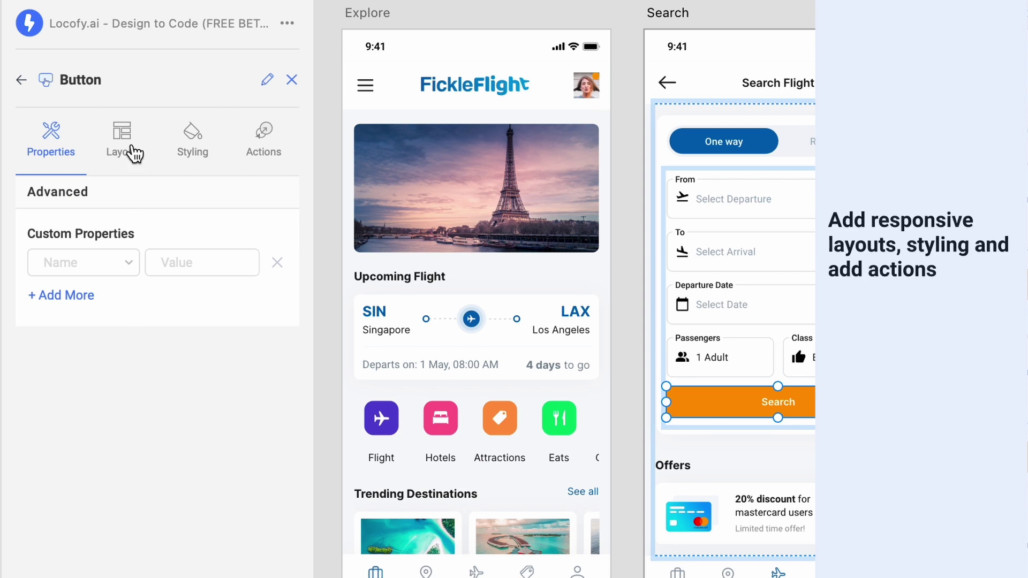
Set the Search button's action trigger to Press with a 20% opacity effect.
{"action": "left_click", "coordinate": [133, 152]}
{"action": "left_click", "coordinate": [198, 154]}
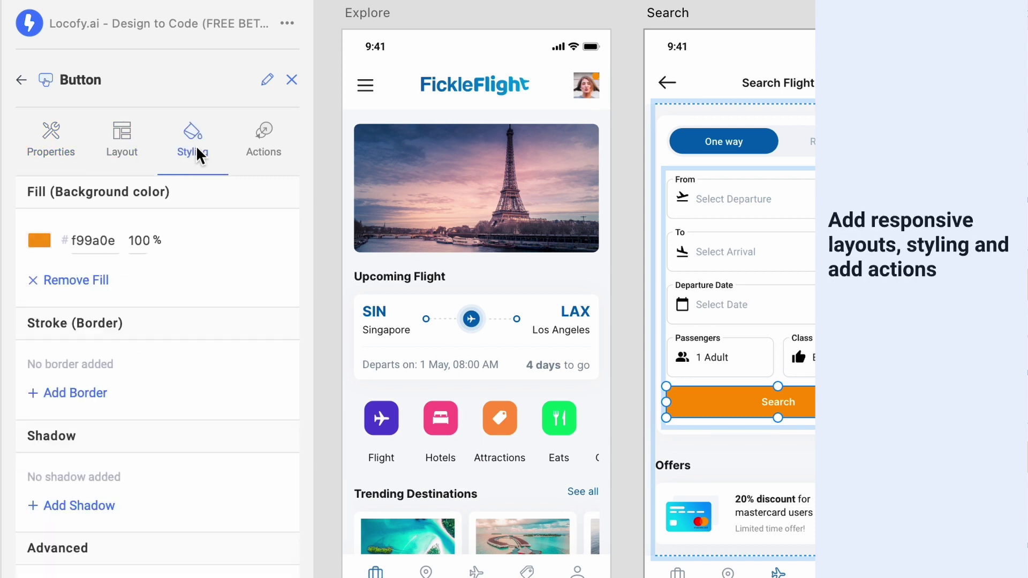
{"action": "left_click", "coordinate": [273, 155]}
{"action": "left_click", "coordinate": [273, 267]}
{"action": "left_click", "coordinate": [72, 303]}
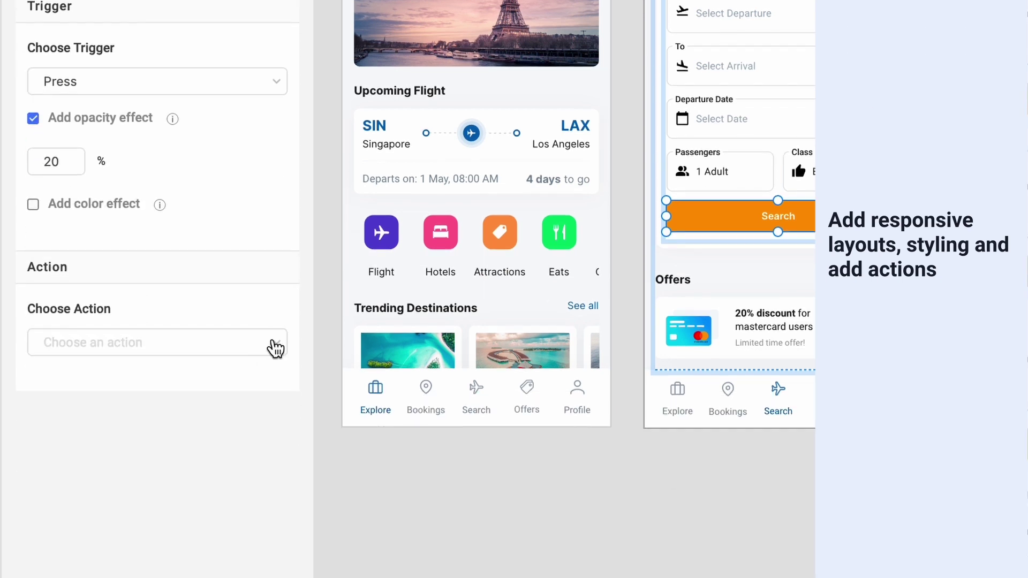
Add a Change Page action that goes to the Search results page.
{"action": "left_click", "coordinate": [265, 343]}
{"action": "left_click", "coordinate": [120, 324]}
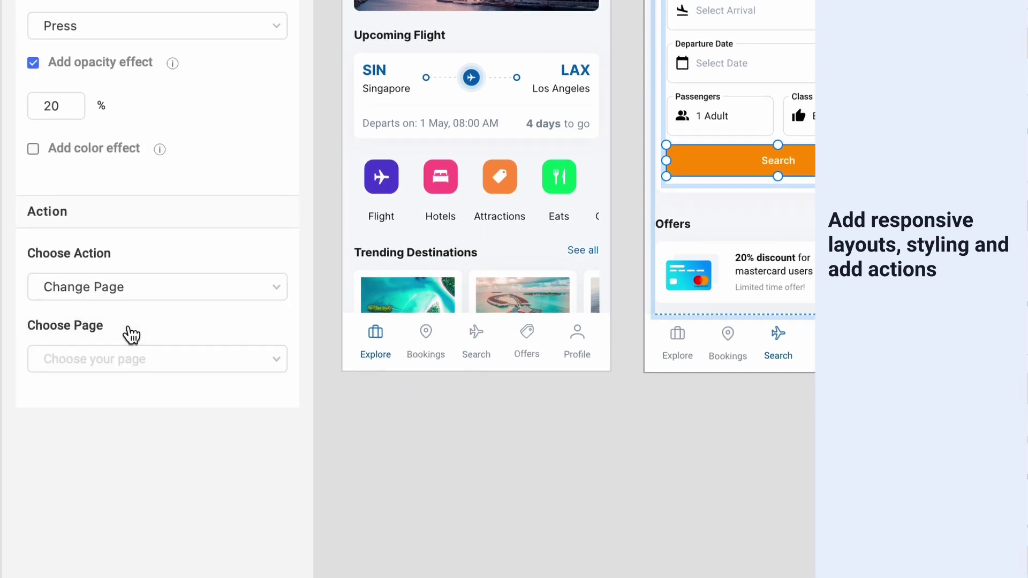
{"action": "left_click", "coordinate": [276, 359]}
{"action": "left_click", "coordinate": [103, 59]}
{"action": "scroll", "coordinate": [231, 516], "scroll_direction": "down", "scroll_amount": 2}
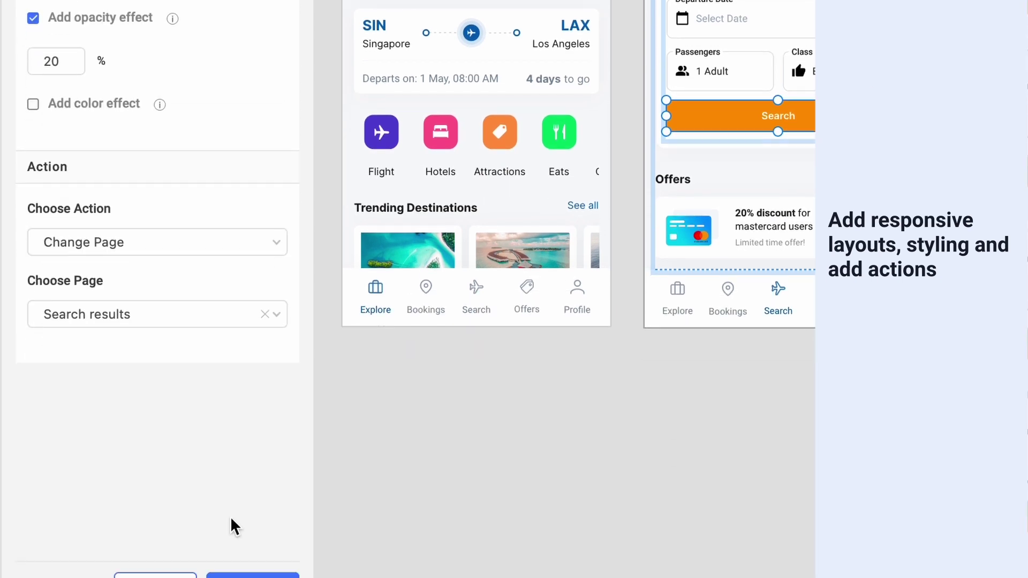
{"action": "scroll", "coordinate": [257, 541], "scroll_direction": "down", "scroll_amount": 3}
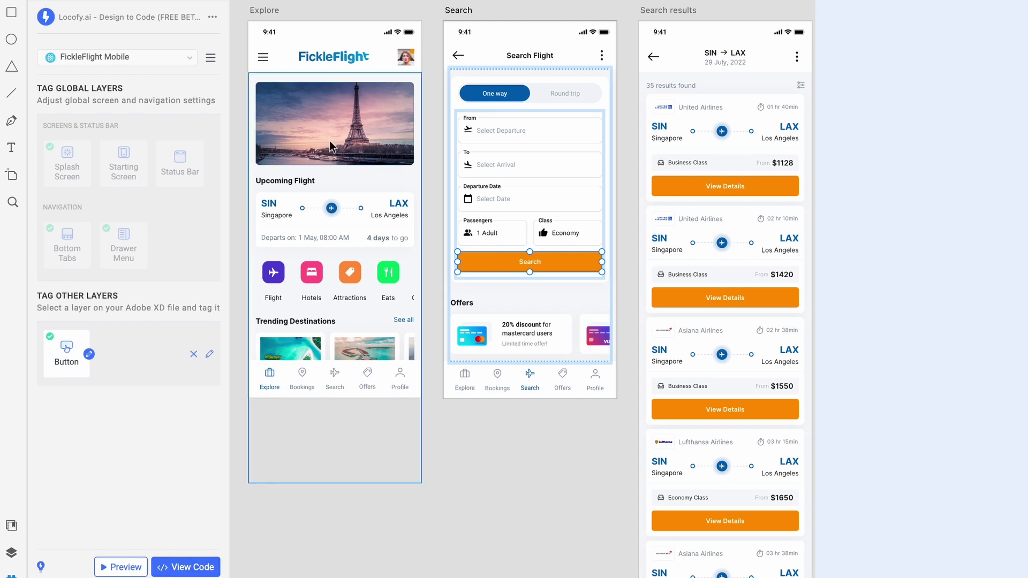
Tag the Explore screen's status bar as Status Bar.
{"action": "left_click", "coordinate": [372, 35]}
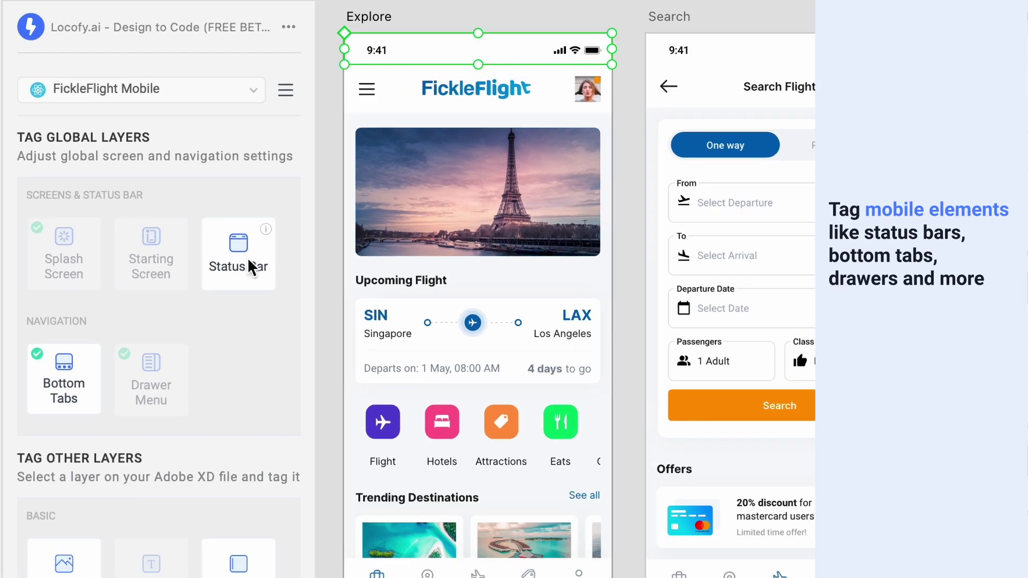
{"action": "left_click", "coordinate": [248, 257]}
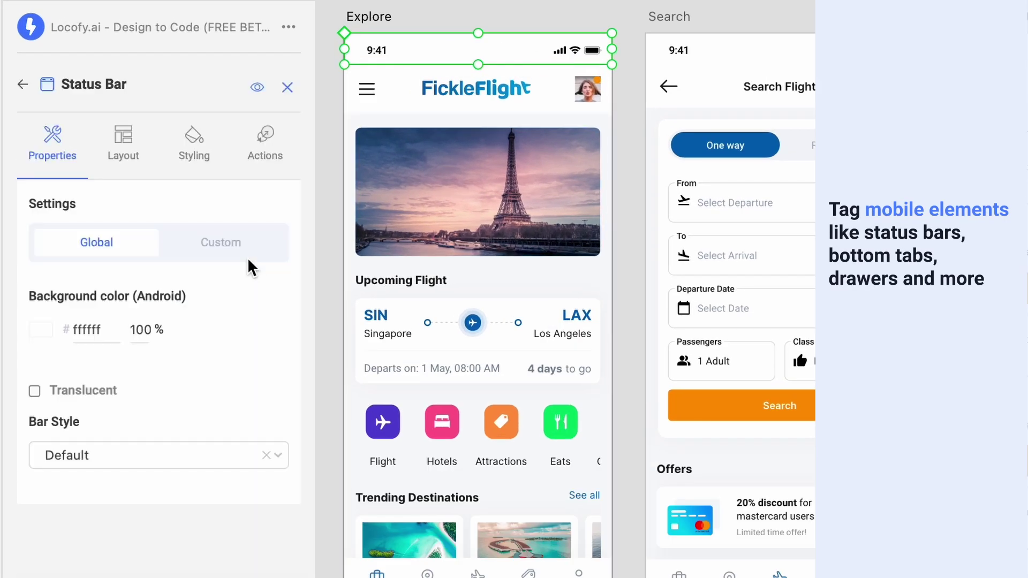
{"action": "left_click", "coordinate": [260, 87]}
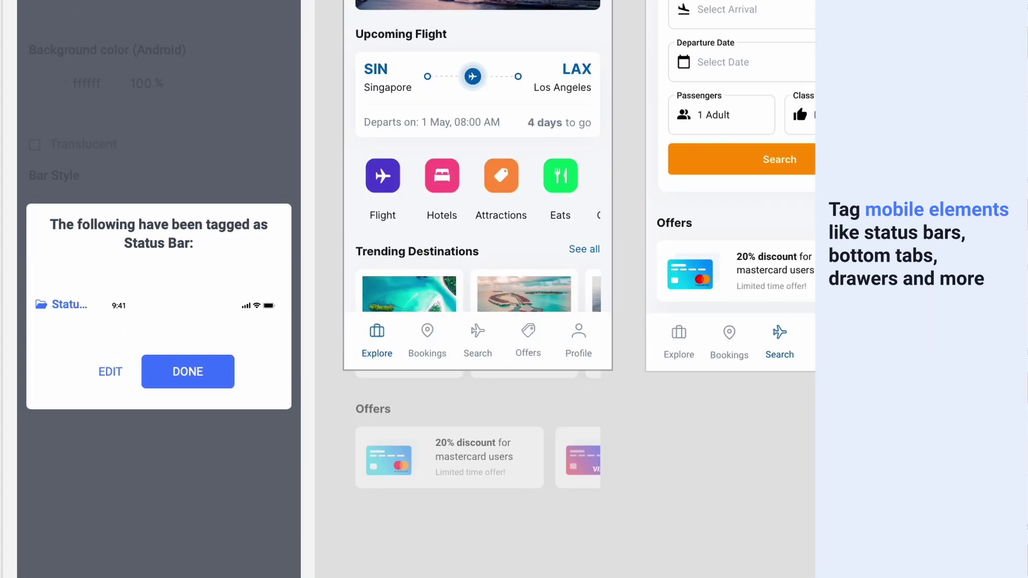
Link the Search and Search results status bars to the same Status Bar tag.
{"action": "left_click", "coordinate": [110, 540]}
{"action": "left_click", "coordinate": [502, 36], "text": "shift"}
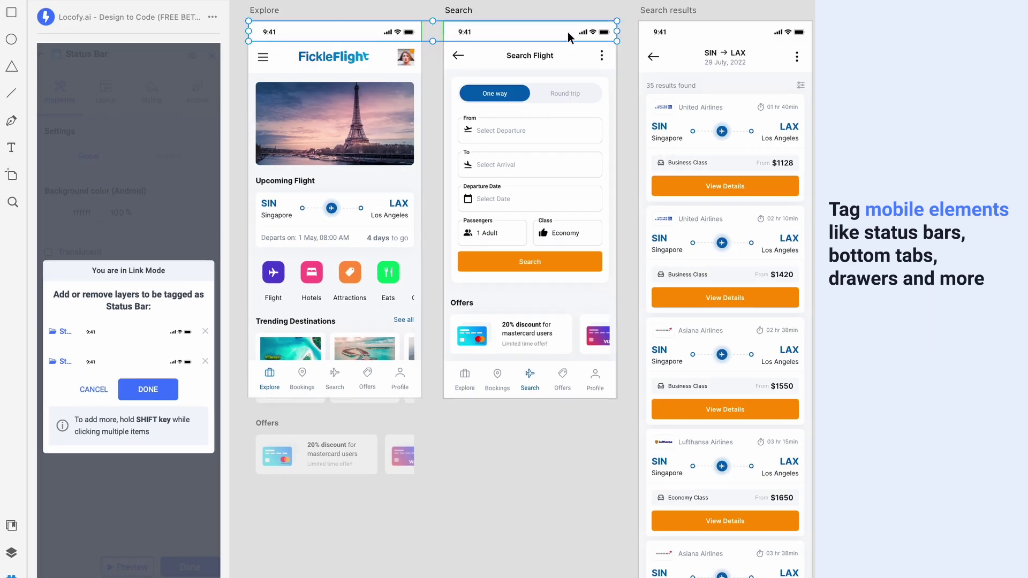
{"action": "left_click", "coordinate": [704, 33], "text": "shift"}
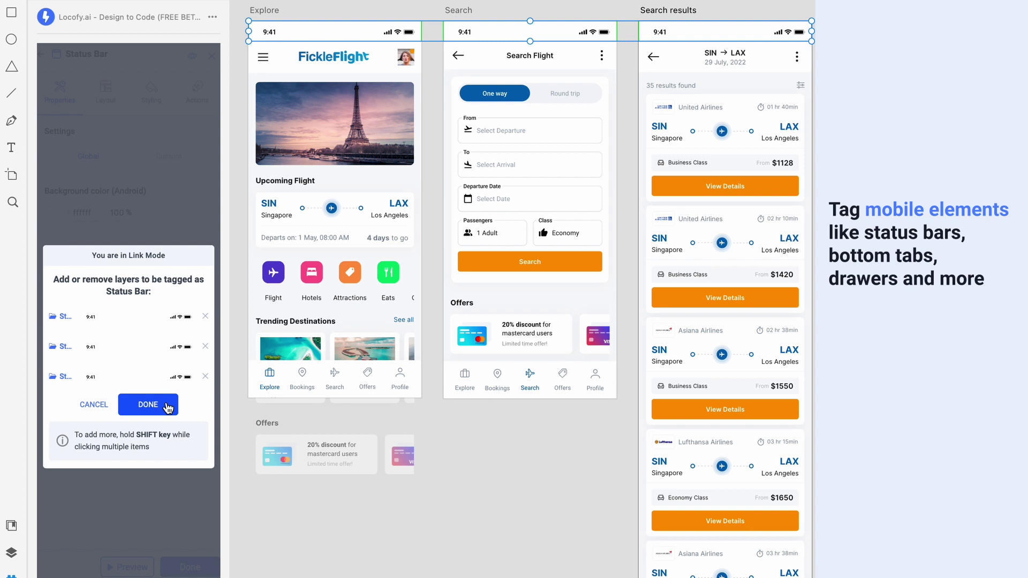
{"action": "left_click", "coordinate": [166, 402]}
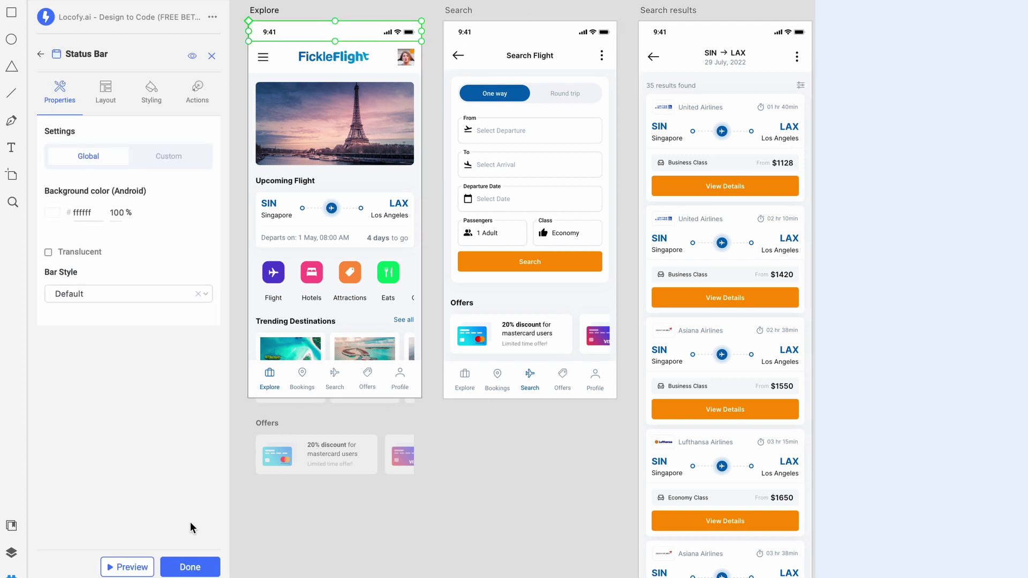
{"action": "left_click", "coordinate": [191, 567]}
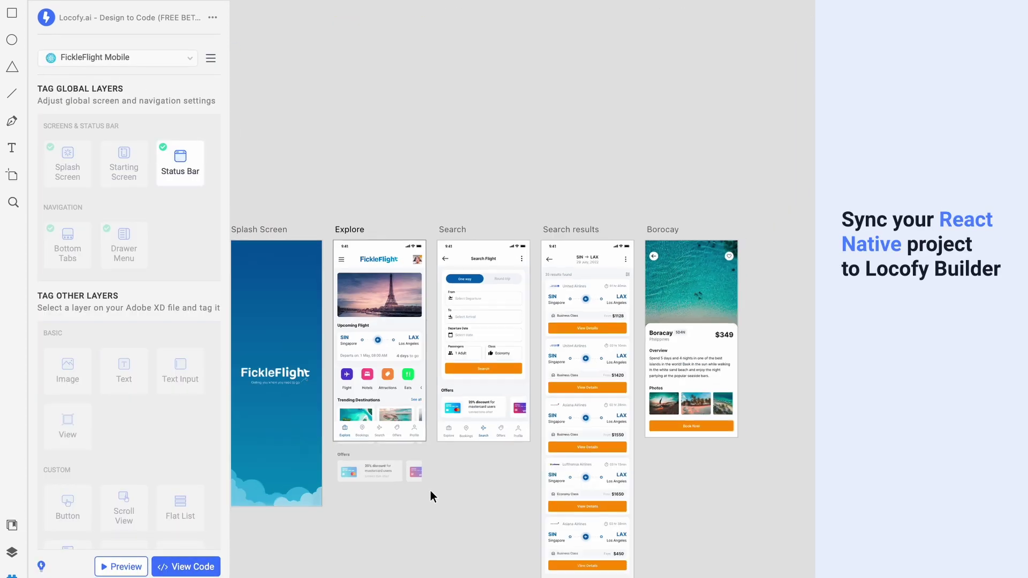
{"action": "scroll", "coordinate": [430, 491], "scroll_direction": "down", "scroll_amount": 5}
Sync all 11 artboards with React Native and open the Explore code in Locofy Builder.
{"action": "left_click", "coordinate": [321, 313]}
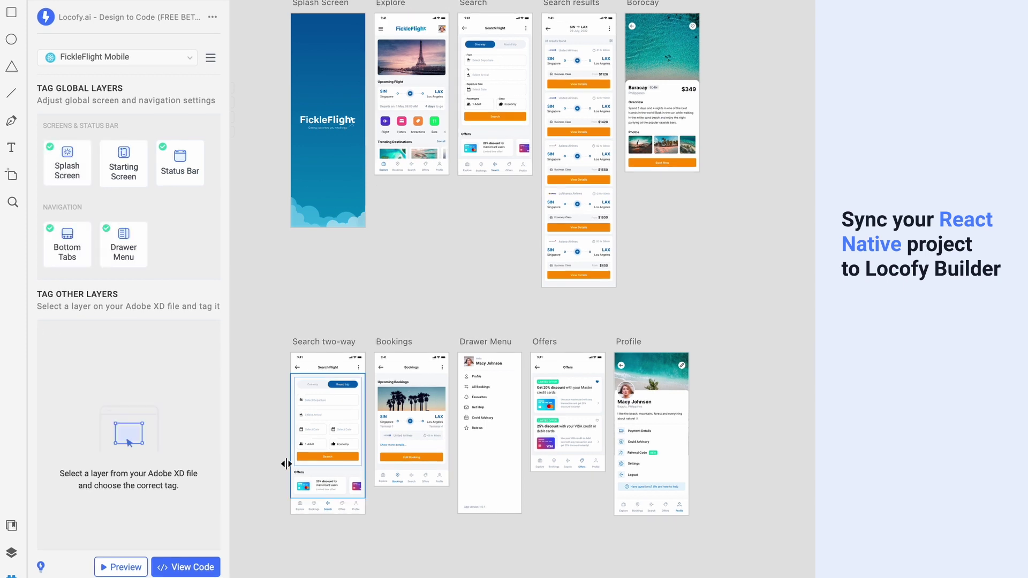
{"action": "left_click", "coordinate": [190, 568]}
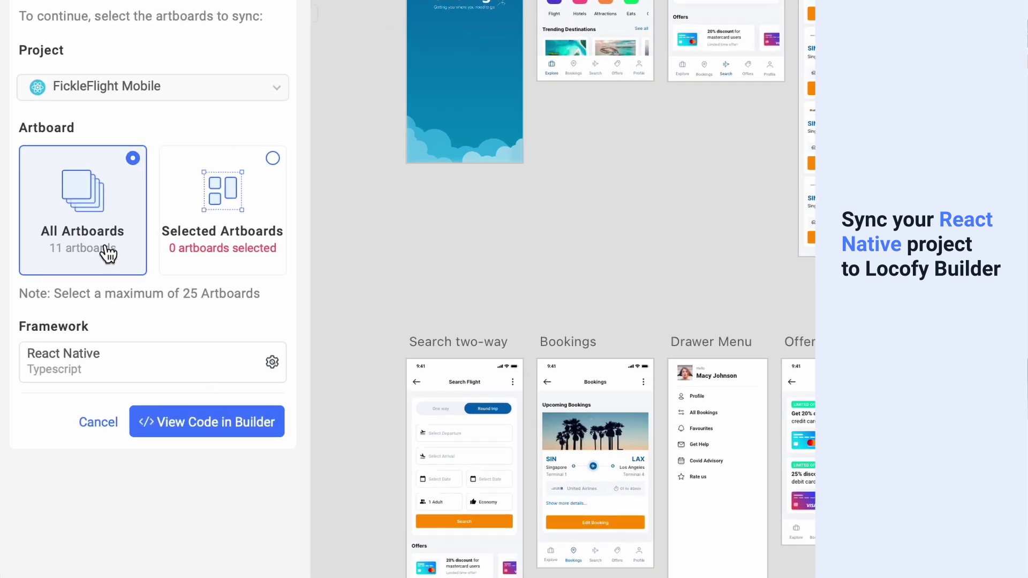
{"action": "left_click", "coordinate": [240, 430]}
{"action": "left_click", "coordinate": [206, 502]}
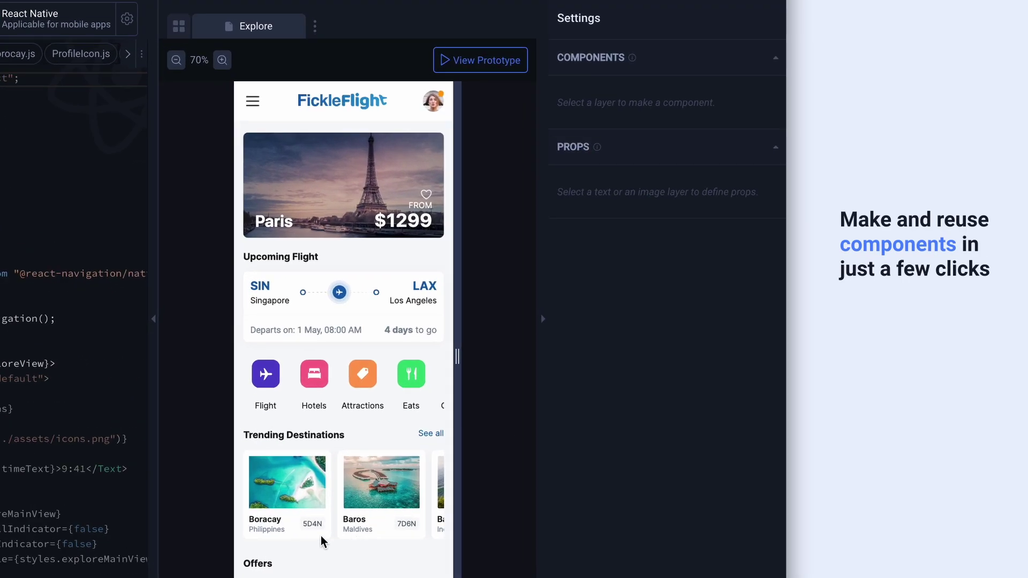
Turn the Boracay destination card into a new DestinationCard component.
{"action": "left_click", "coordinate": [321, 536]}
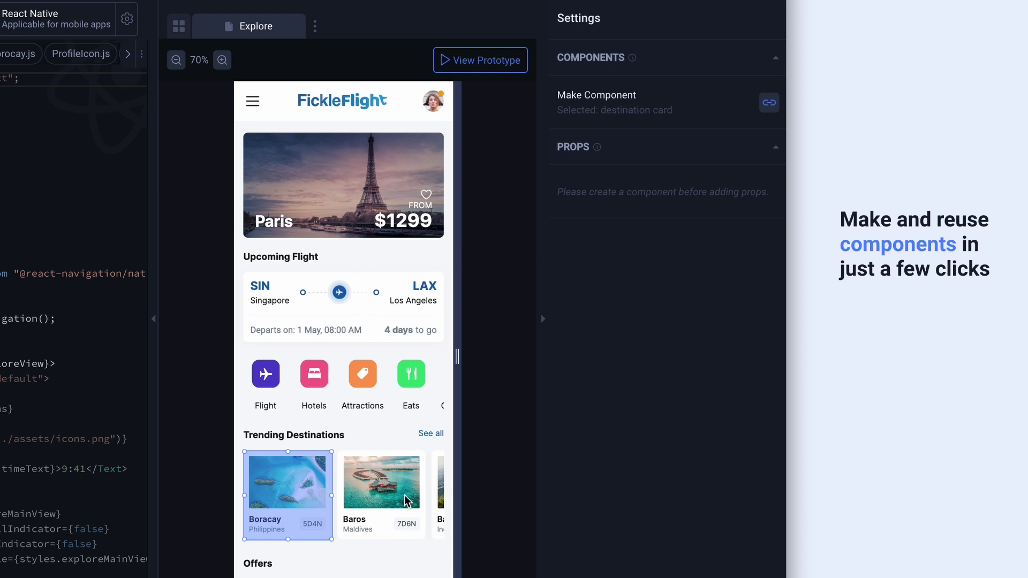
{"action": "left_click", "coordinate": [769, 102]}
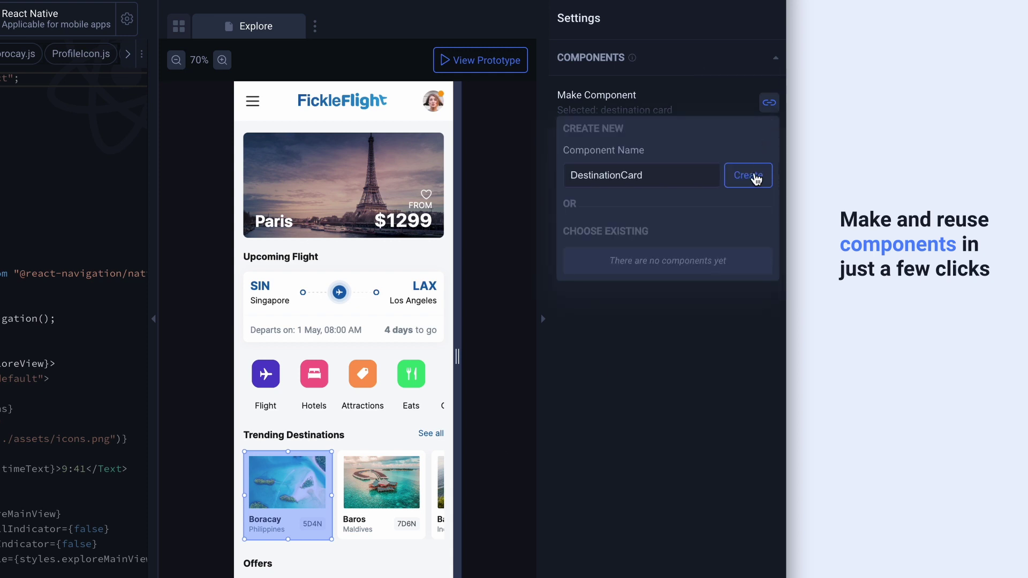
{"action": "left_click", "coordinate": [747, 175]}
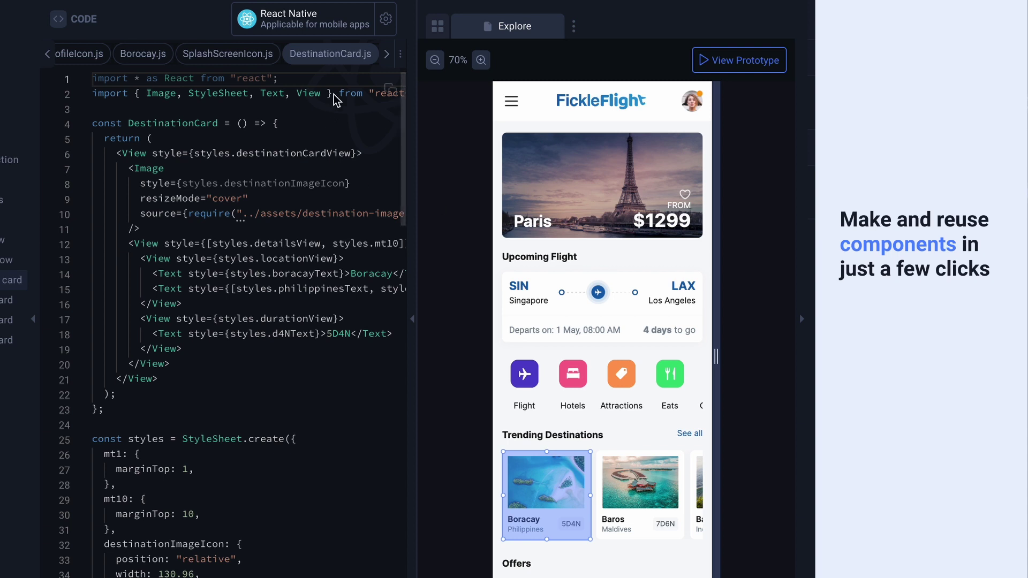
{"action": "scroll", "coordinate": [378, 128], "scroll_direction": "down", "scroll_amount": 5}
{"action": "scroll", "coordinate": [378, 129], "scroll_direction": "down", "scroll_amount": 3}
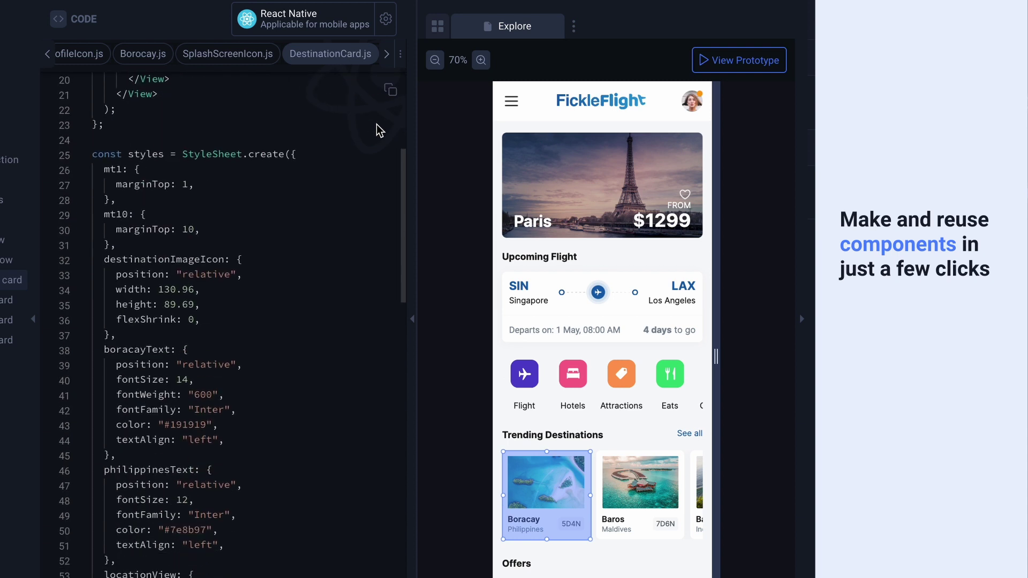
{"action": "scroll", "coordinate": [378, 129], "scroll_direction": "up", "scroll_amount": 5}
{"action": "scroll", "coordinate": [379, 129], "scroll_direction": "up", "scroll_amount": 3}
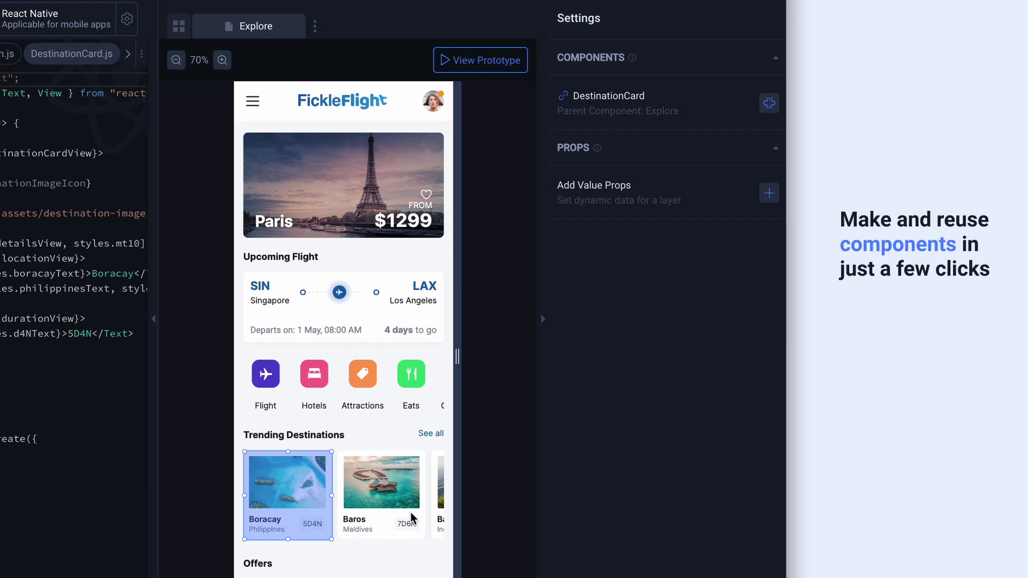
Reuse DestinationCard for the Baros card and open the live prototype.
{"action": "left_click", "coordinate": [411, 514]}
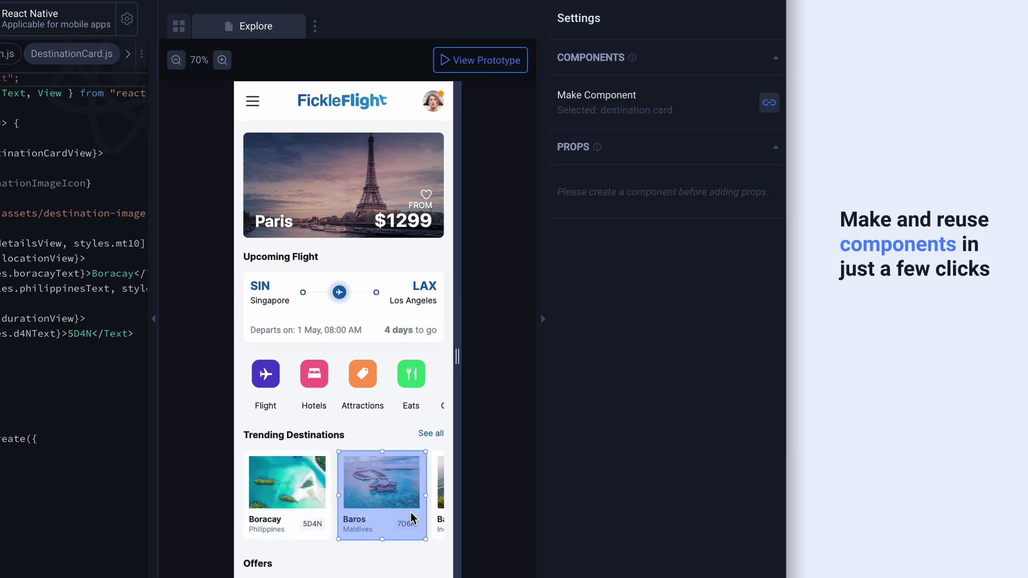
{"action": "left_click", "coordinate": [769, 102]}
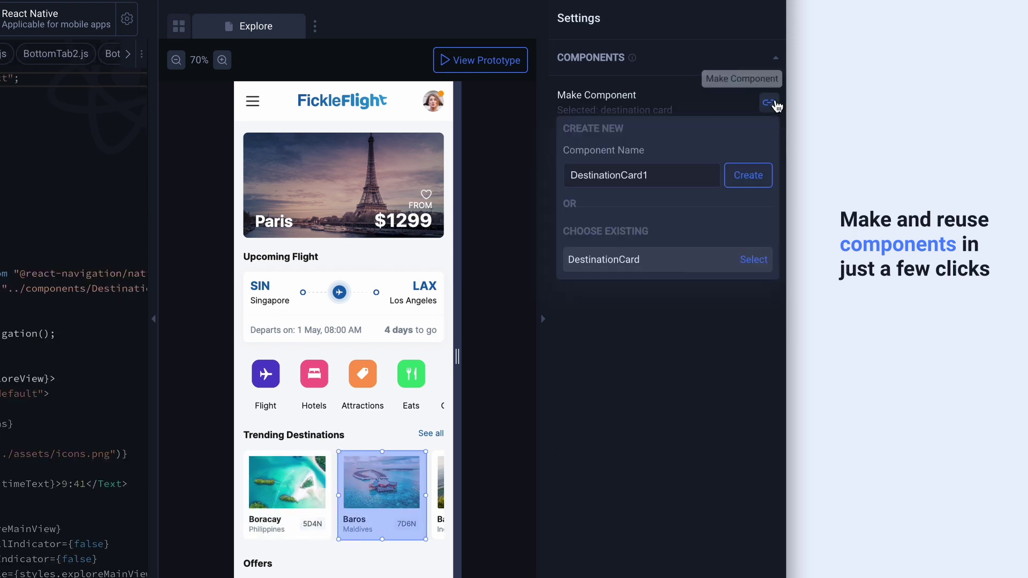
{"action": "left_click", "coordinate": [755, 259]}
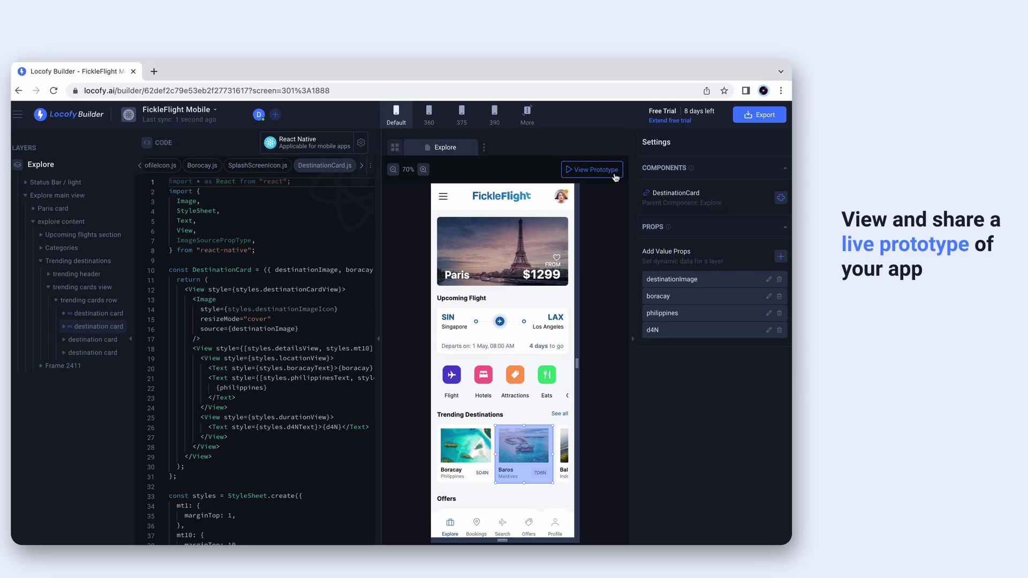
{"action": "left_click", "coordinate": [516, 73]}
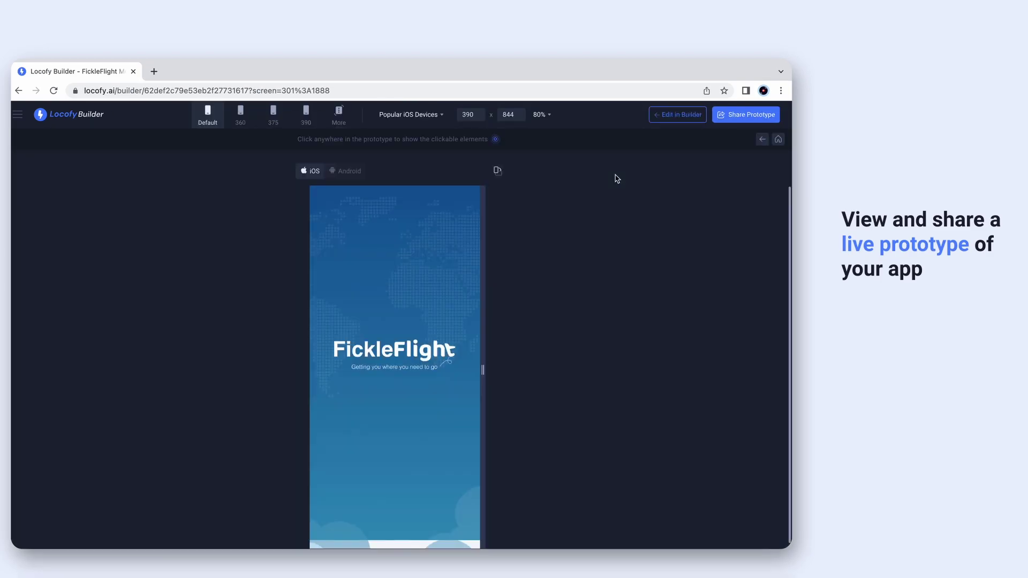
{"action": "scroll", "coordinate": [437, 410], "scroll_direction": "right", "scroll_amount": 2}
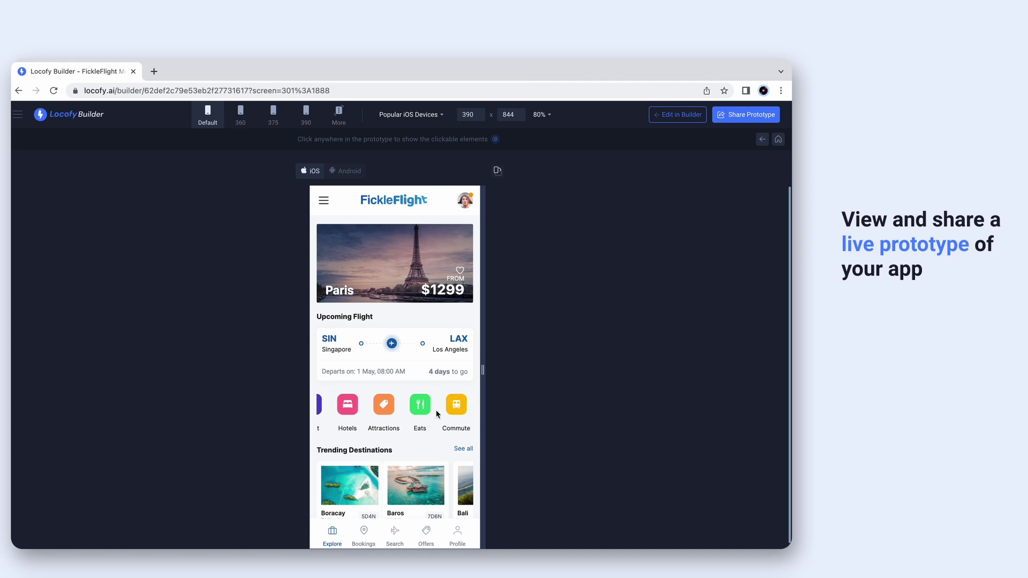
{"action": "scroll", "coordinate": [436, 410], "scroll_direction": "left", "scroll_amount": 2}
{"action": "scroll", "coordinate": [436, 410], "scroll_direction": "down", "scroll_amount": 2}
{"action": "scroll", "coordinate": [436, 413], "scroll_direction": "right", "scroll_amount": 2}
{"action": "scroll", "coordinate": [437, 414], "scroll_direction": "right", "scroll_amount": 2}
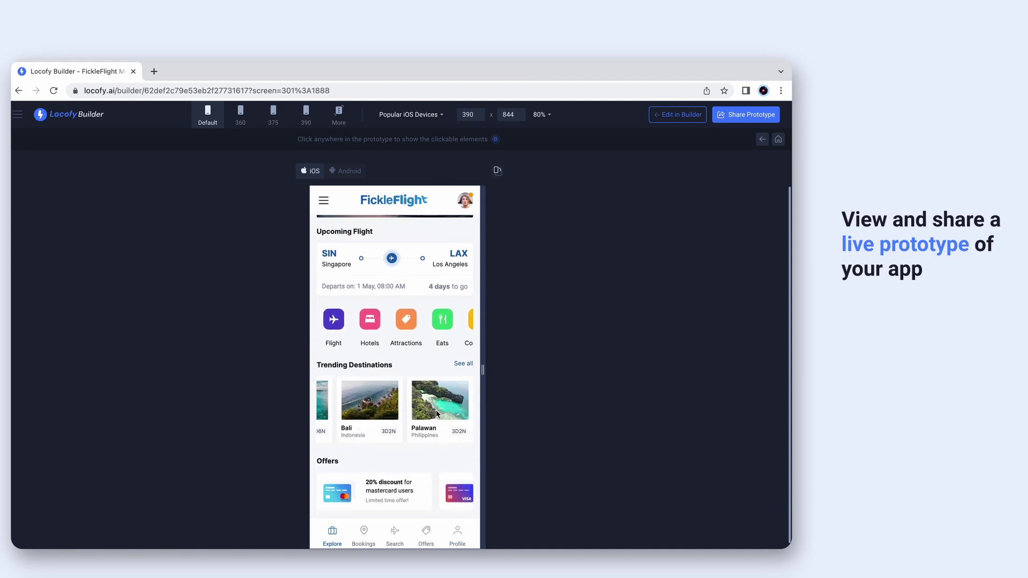
In the prototype, toggle round trip and one way on Search Flight and run the search.
{"action": "left_click", "coordinate": [395, 538]}
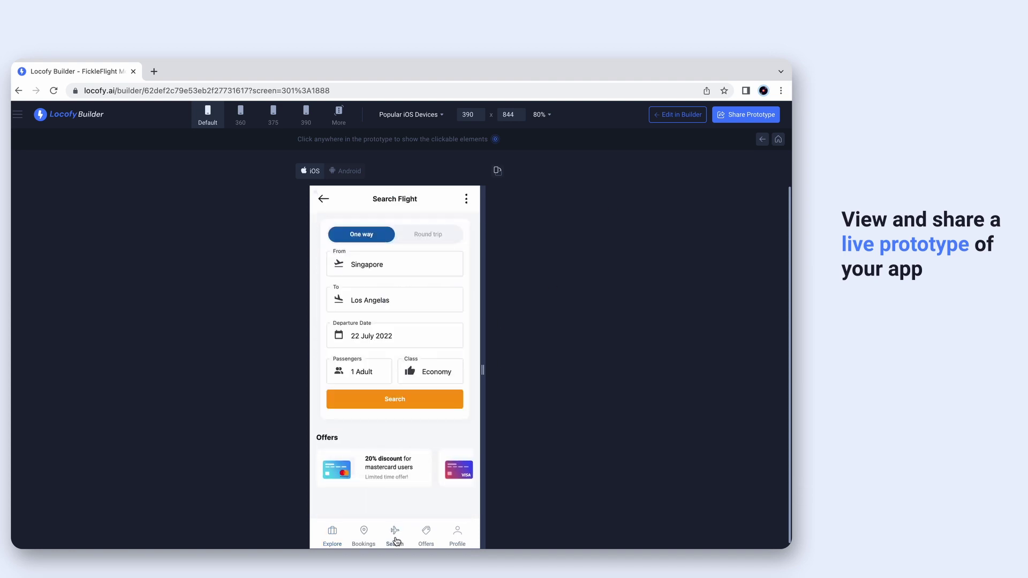
{"action": "left_click", "coordinate": [438, 244]}
{"action": "left_click", "coordinate": [371, 241]}
{"action": "left_click", "coordinate": [400, 404]}
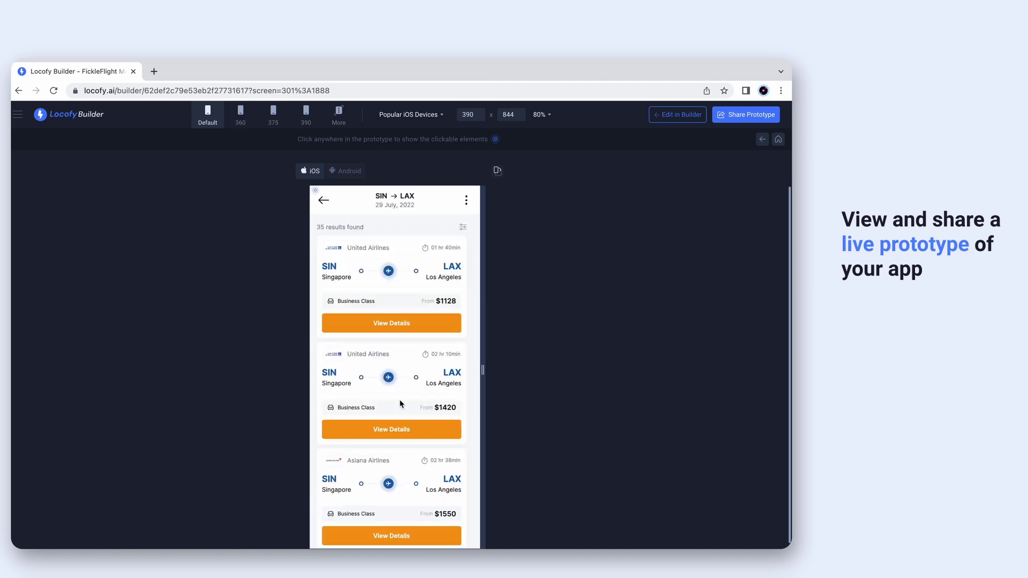
Navigate back to Explore and return to the Builder editor.
{"action": "left_click", "coordinate": [324, 202]}
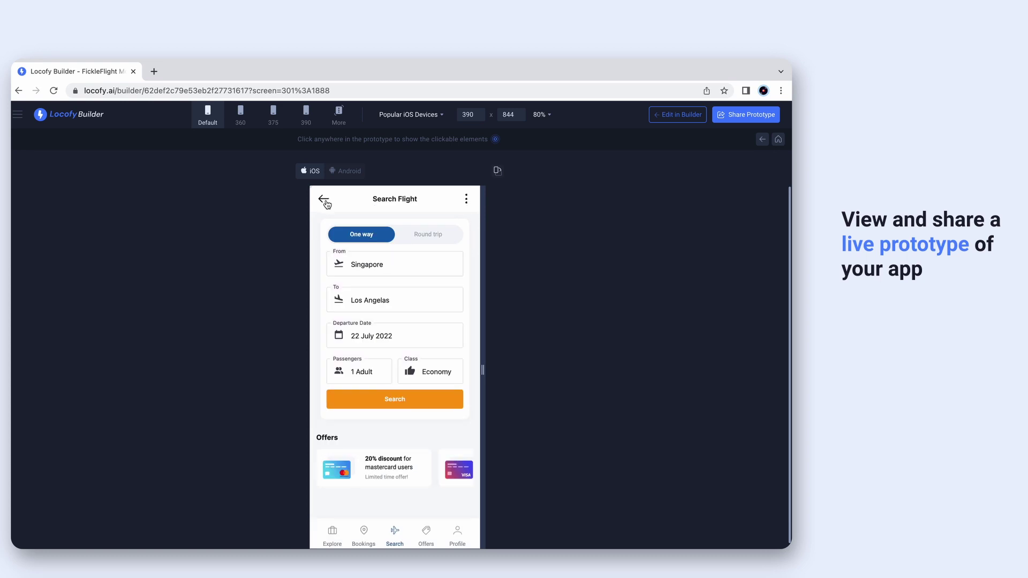
{"action": "left_click", "coordinate": [325, 200]}
{"action": "scroll", "coordinate": [437, 273], "scroll_direction": "up", "scroll_amount": 2}
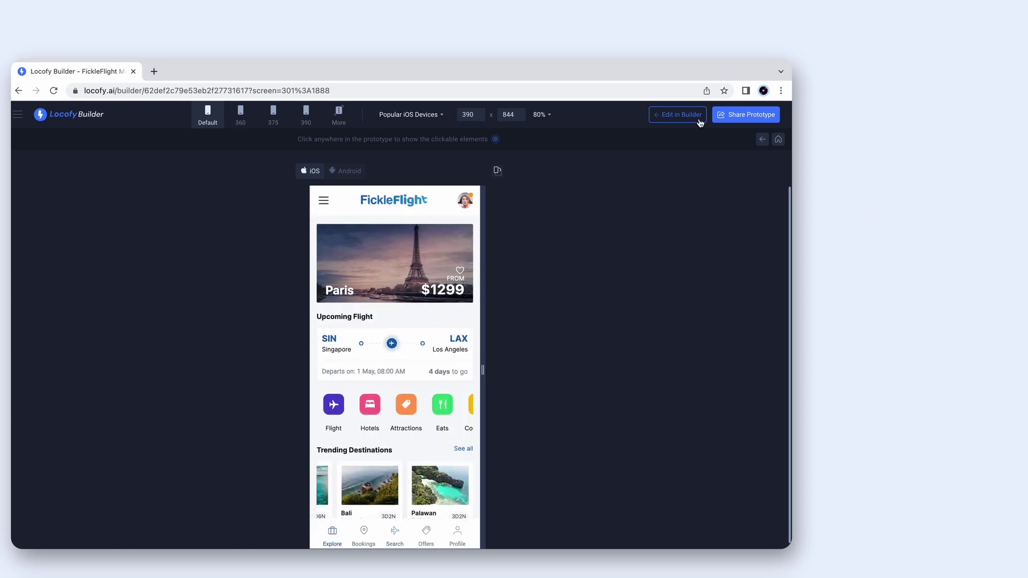
{"action": "left_click", "coordinate": [679, 115]}
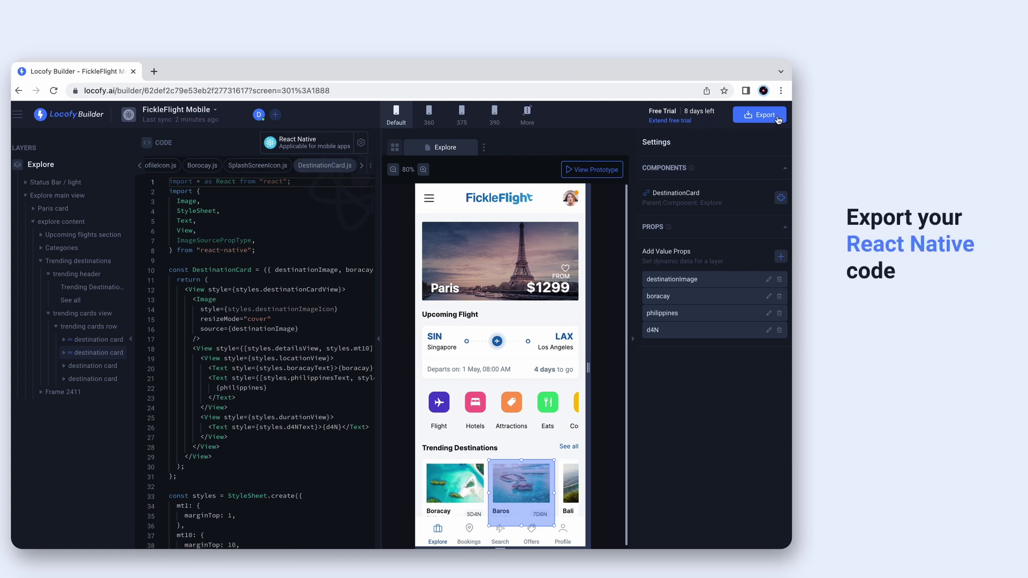
Export the FickleFlight project's React Native code as a zip file.
{"action": "left_click", "coordinate": [778, 119]}
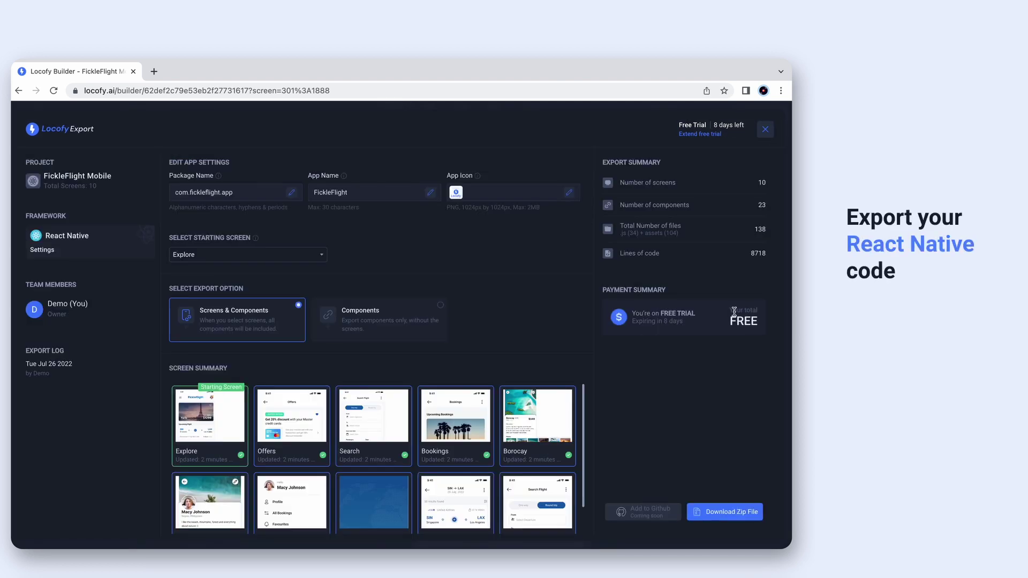
{"action": "left_click", "coordinate": [748, 514]}
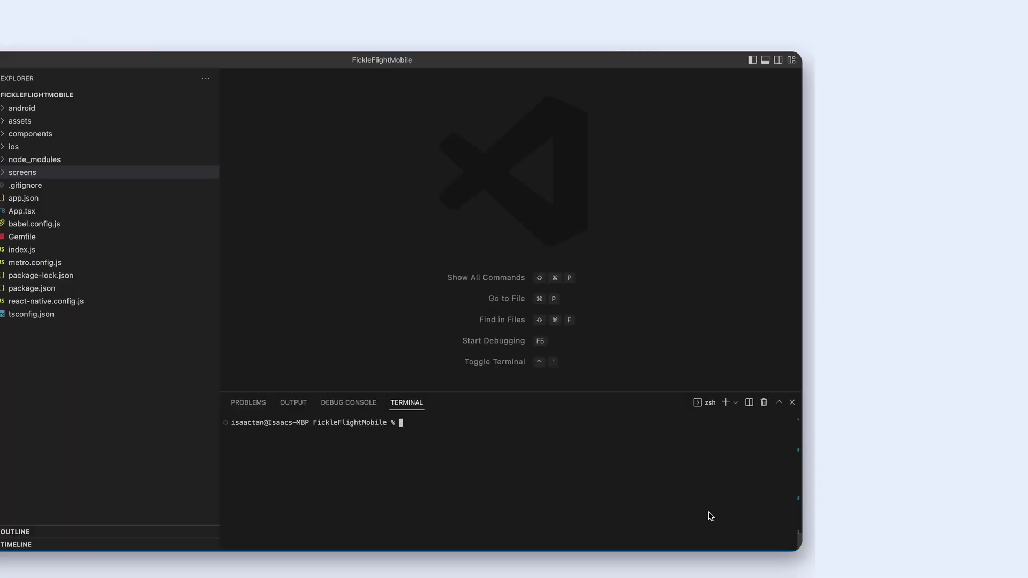
{"action": "type", "text": "s"}
Run npm run ios, then check the side menu and Boracay details in the simulator.
{"action": "key", "text": "Return"}
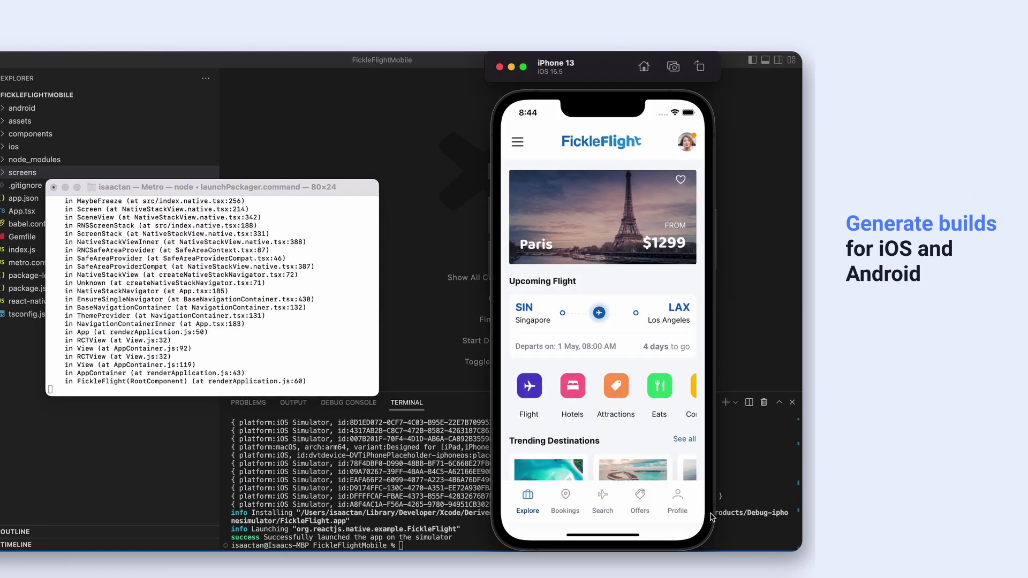
{"action": "left_click", "coordinate": [518, 142]}
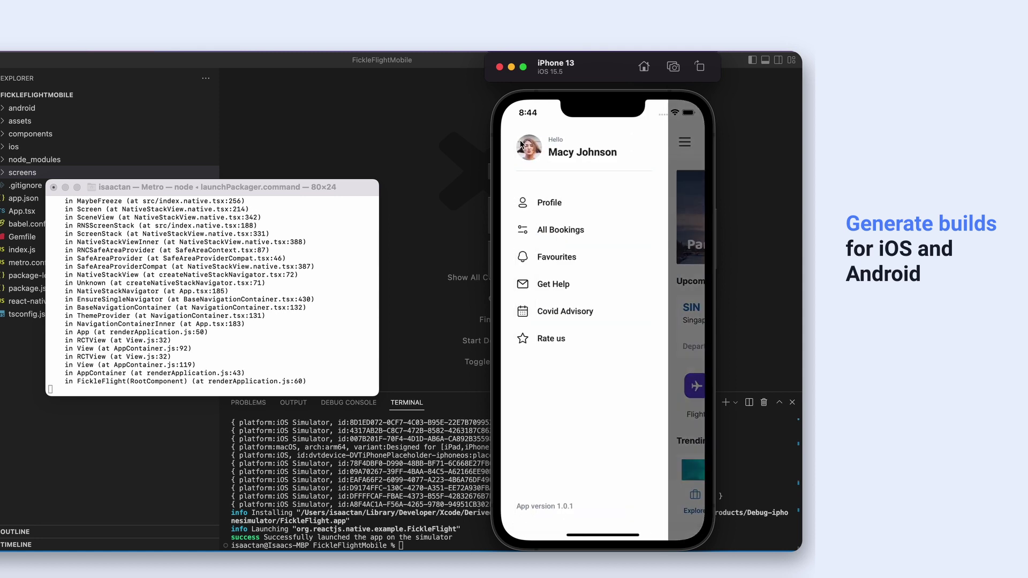
{"action": "left_click", "coordinate": [554, 258]}
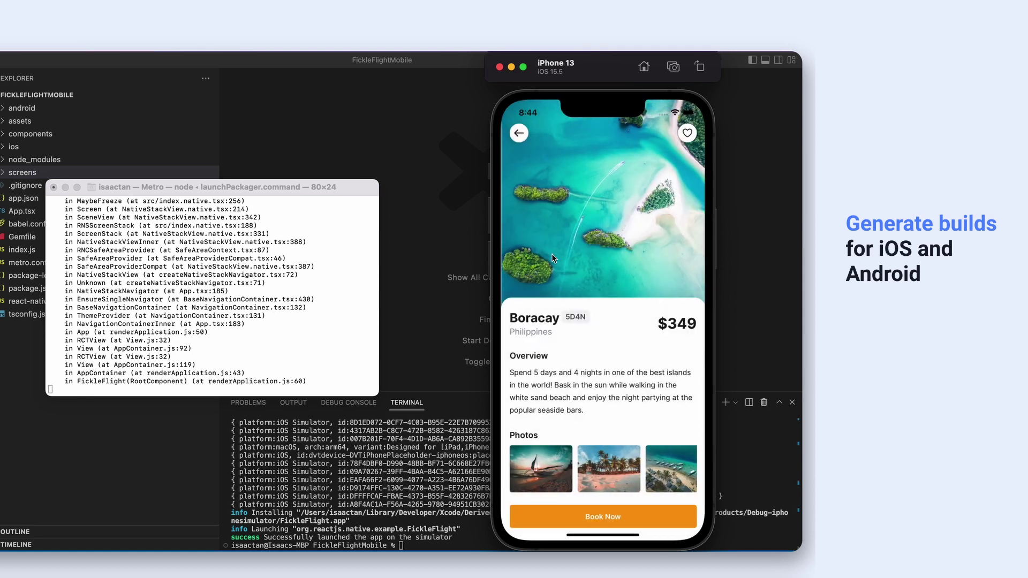
{"action": "left_click", "coordinate": [519, 134]}
{"action": "scroll", "coordinate": [584, 341], "scroll_direction": "down", "scroll_amount": 5}
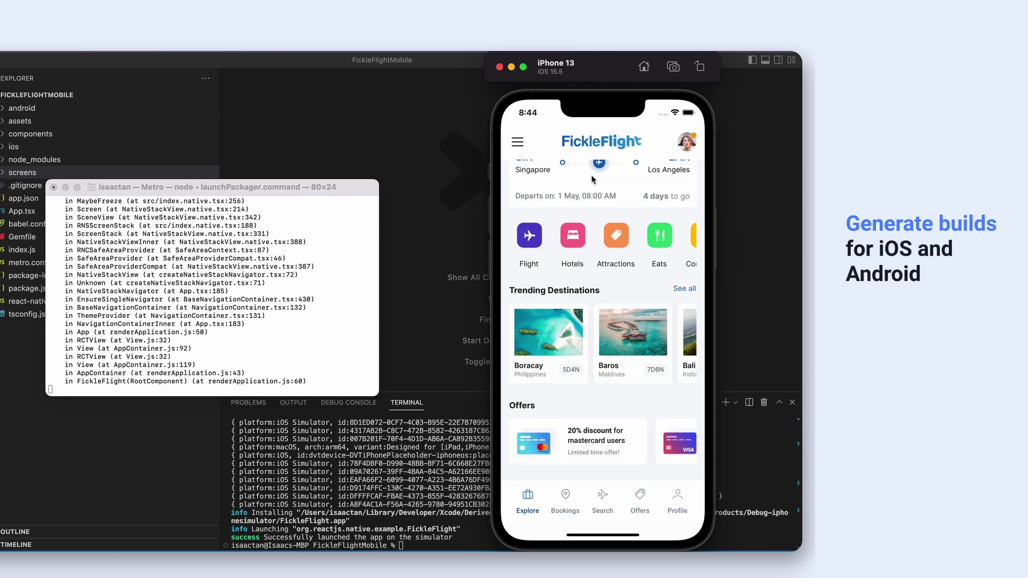
{"action": "scroll", "coordinate": [571, 354], "scroll_direction": "right", "scroll_amount": 5}
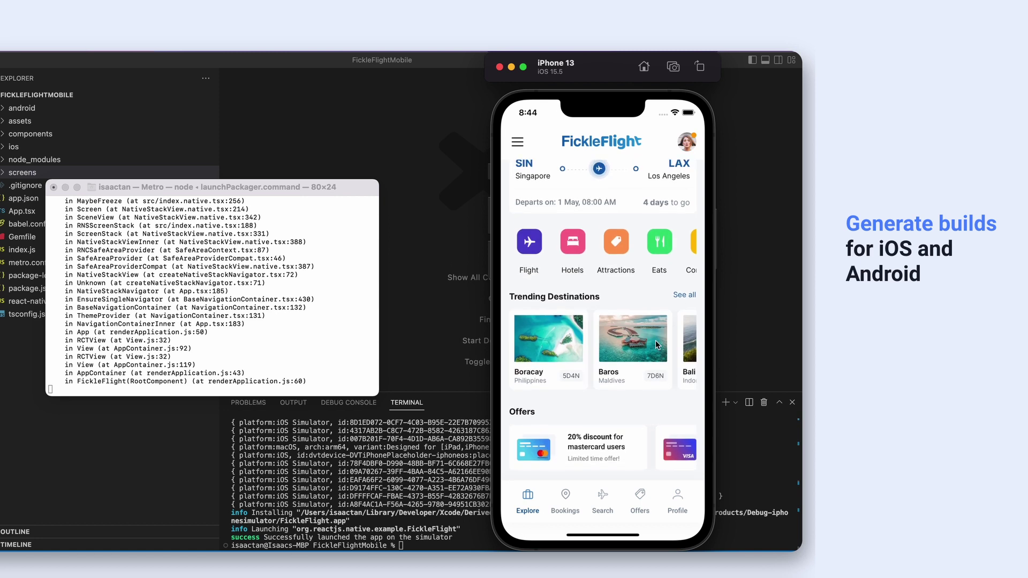
Test Search Flight's From/To fields and round-trip toggle, then return to Explore.
{"action": "left_click", "coordinate": [601, 505]}
{"action": "left_click", "coordinate": [576, 218]}
{"action": "left_click", "coordinate": [577, 266]}
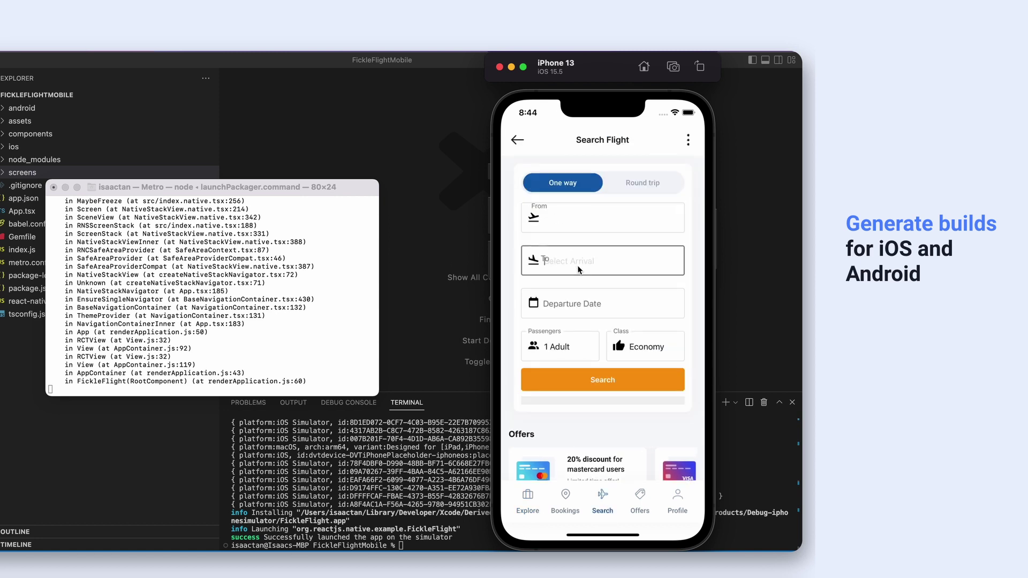
{"action": "left_click", "coordinate": [643, 188]}
{"action": "left_click", "coordinate": [562, 182]}
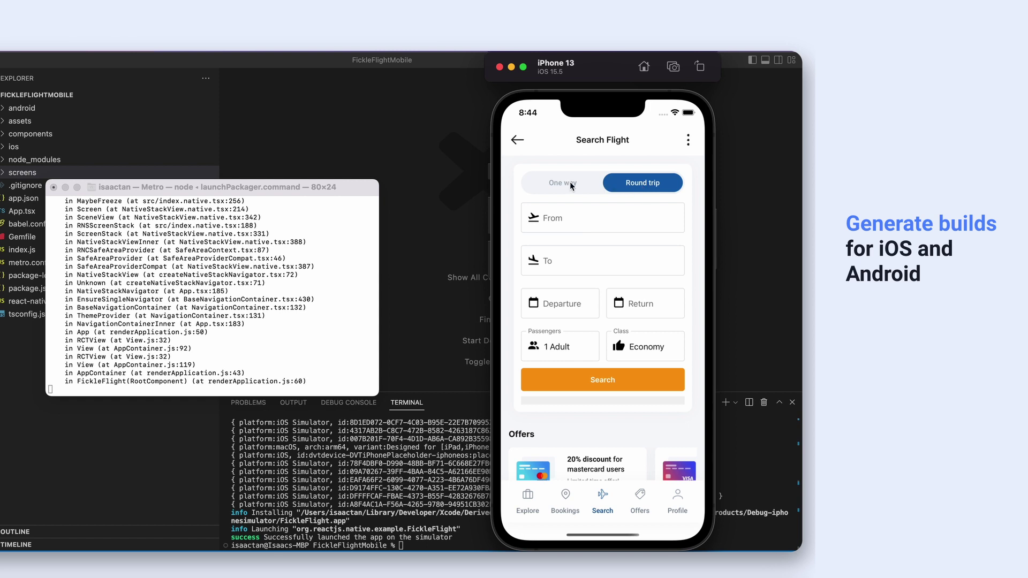
{"action": "left_click", "coordinate": [526, 504]}
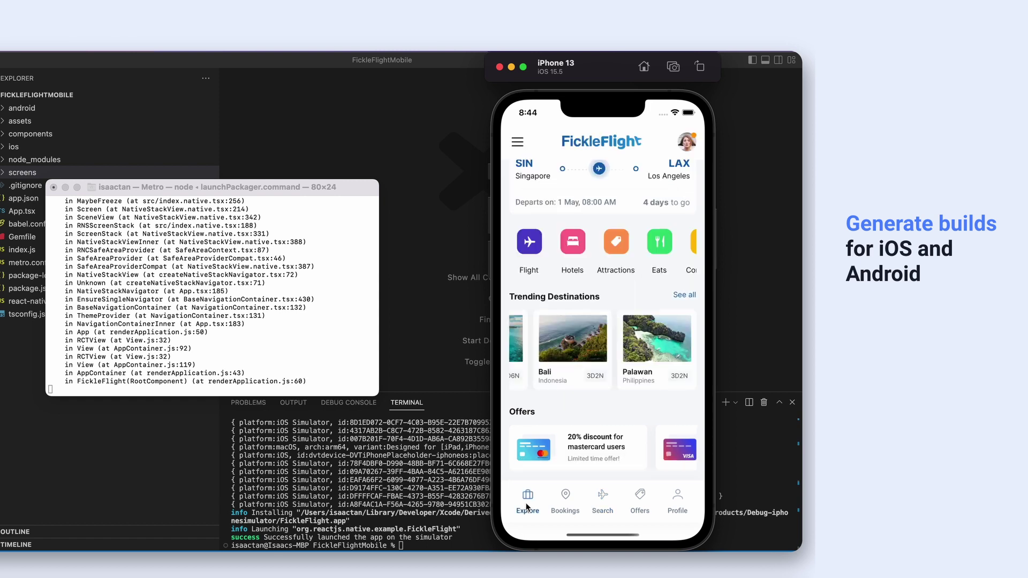